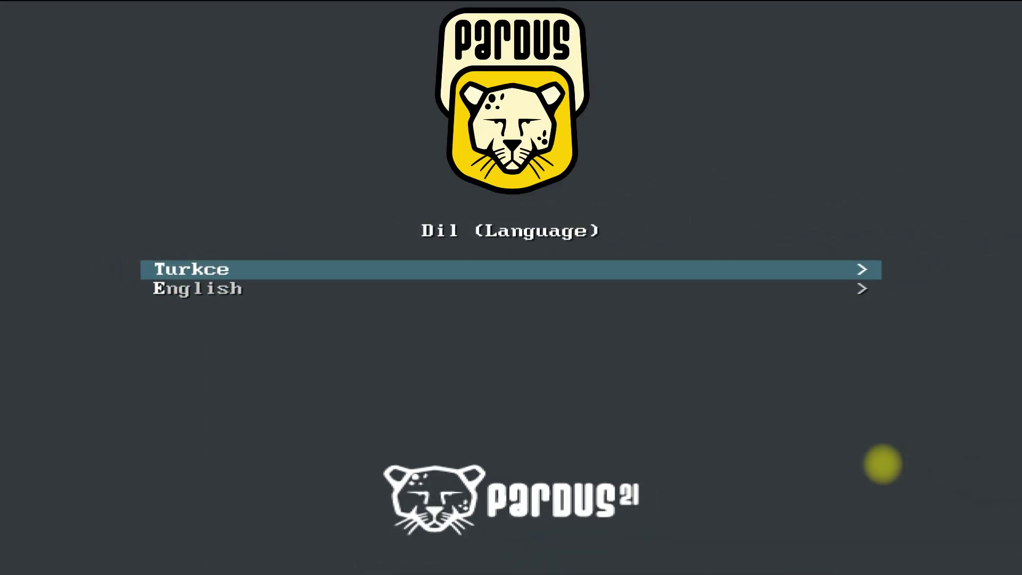
# Step: Switch the boot menu language to English
pyautogui.press('Down')
pyautogui.press('Return')
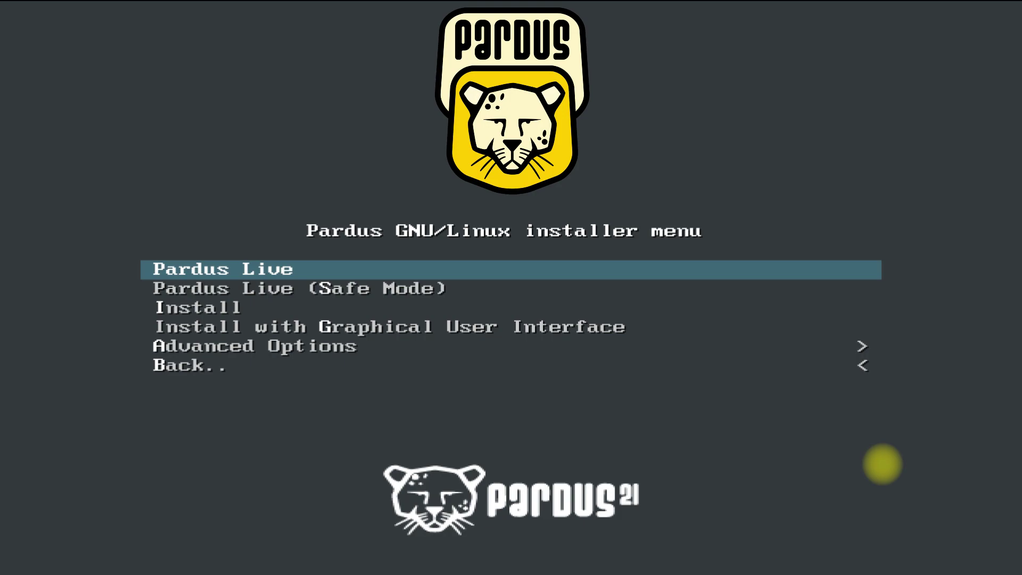
# Step: Boot the normal Pardus Live session from the English boot menu
pyautogui.press('Down')
pyautogui.press('Up')
pyautogui.press('Down')
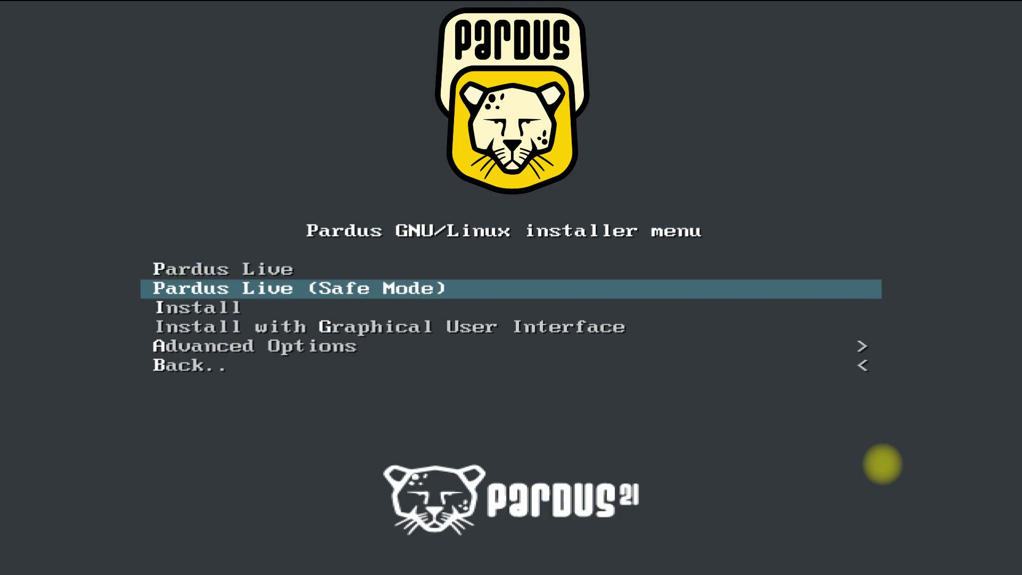
pyautogui.press('Down')
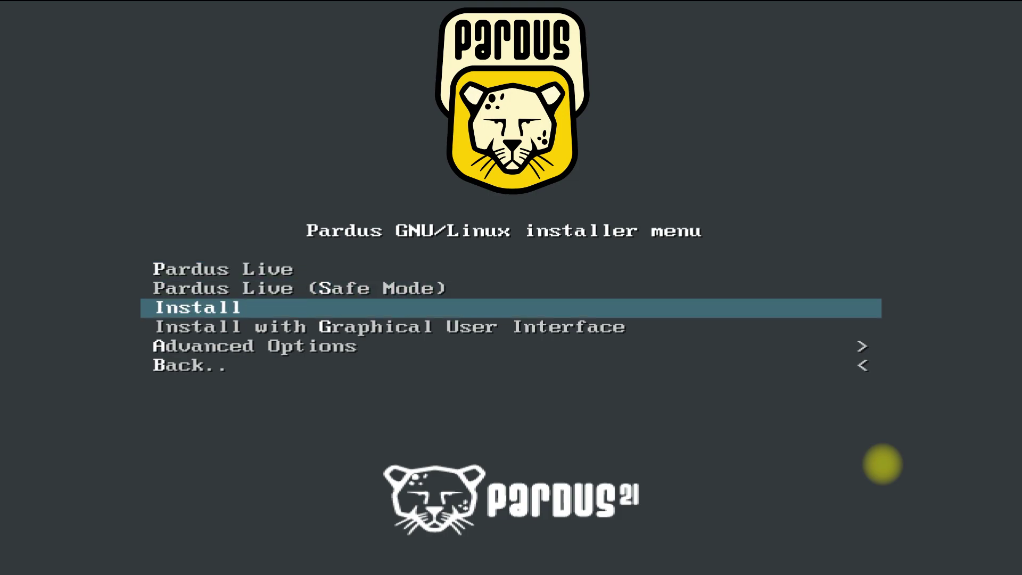
pyautogui.press('Down')
pyautogui.press('Up')
pyautogui.press('Up')
pyautogui.press('Up')
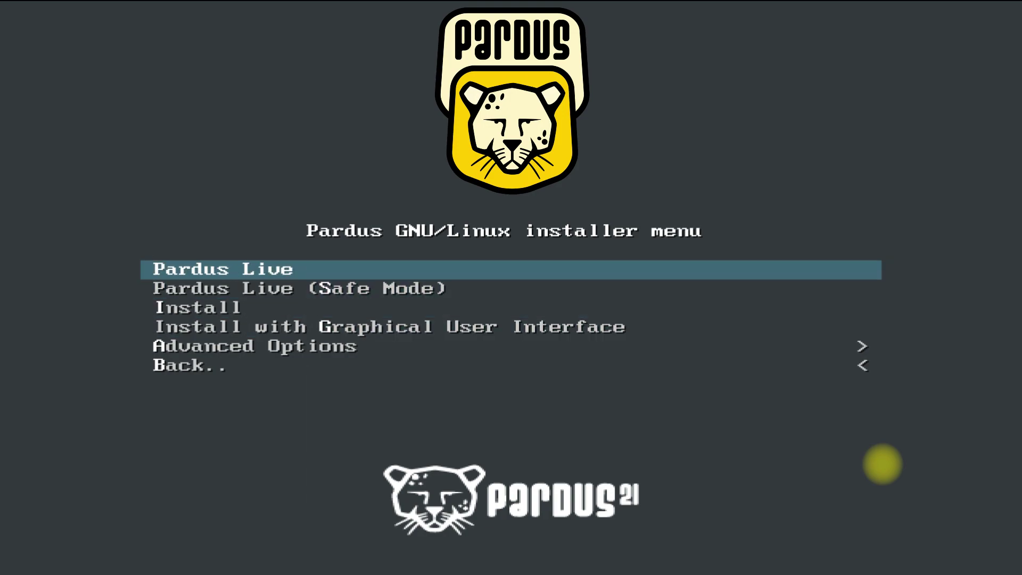
pyautogui.press('Return')
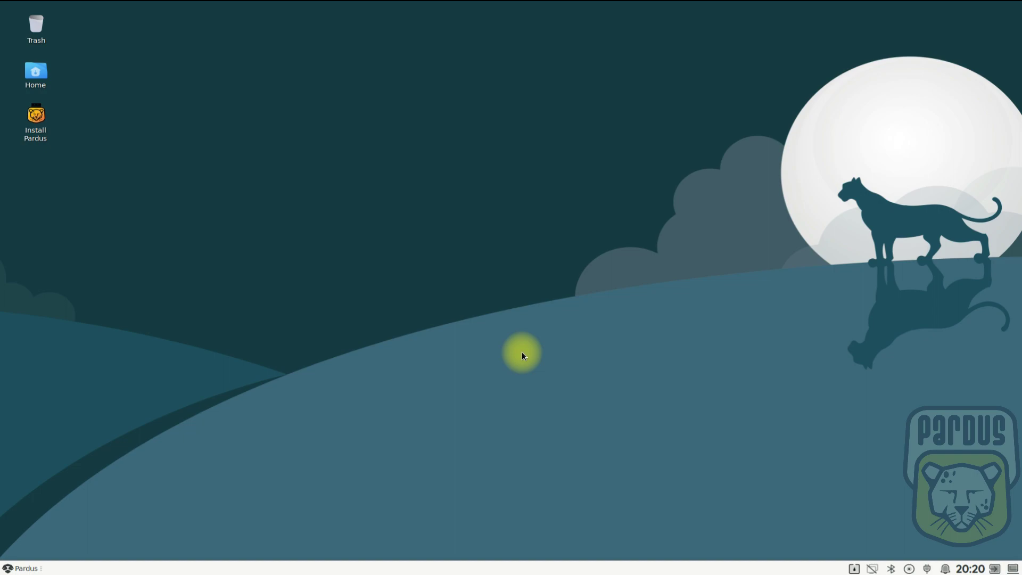
# Step: Browse the Accessories, Graphics, Internet, Office and Settings menu categories, then close the menu
pyautogui.click(8, 568)
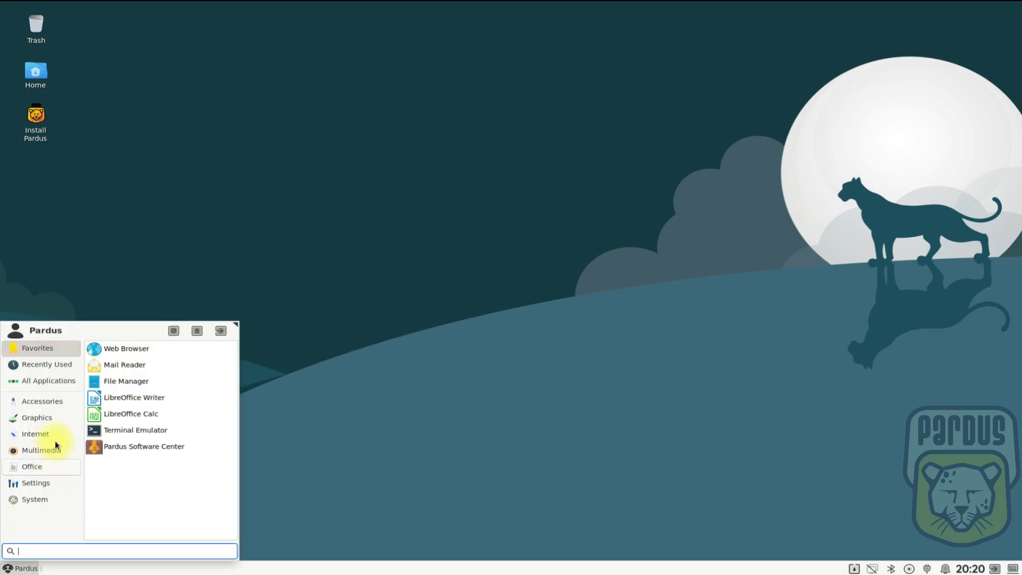
pyautogui.click(55, 401)
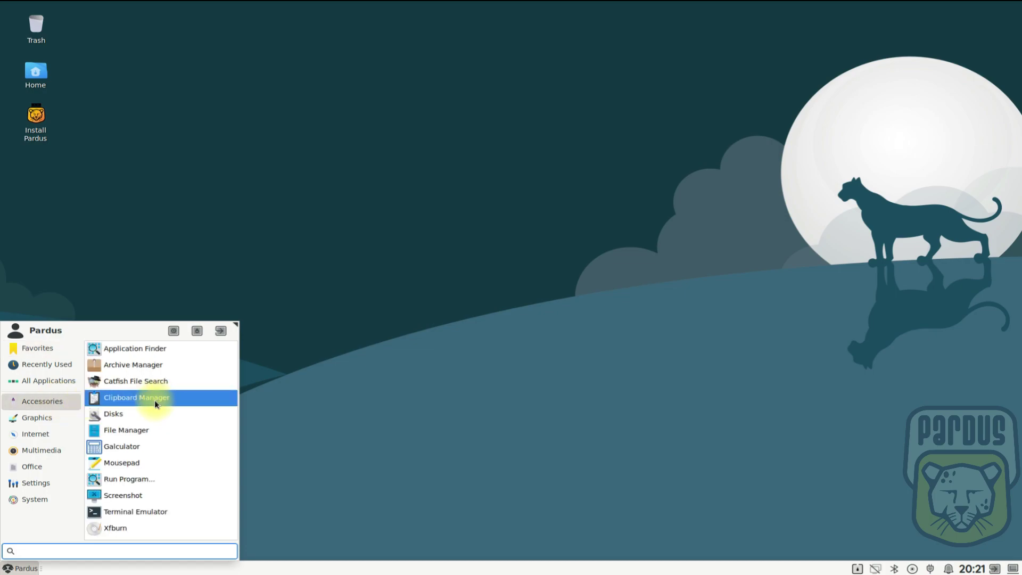
pyautogui.click(26, 417)
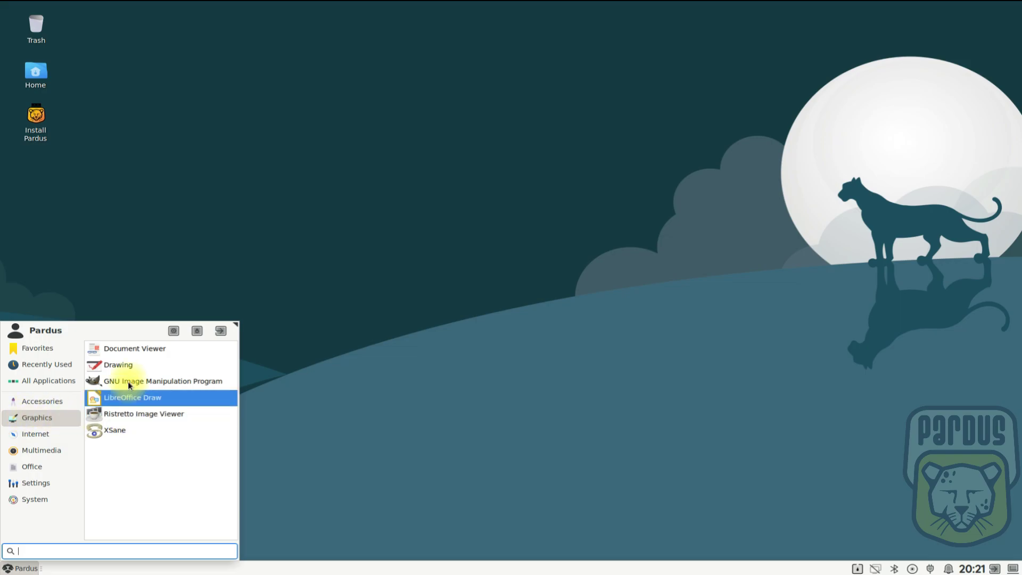
pyautogui.click(58, 432)
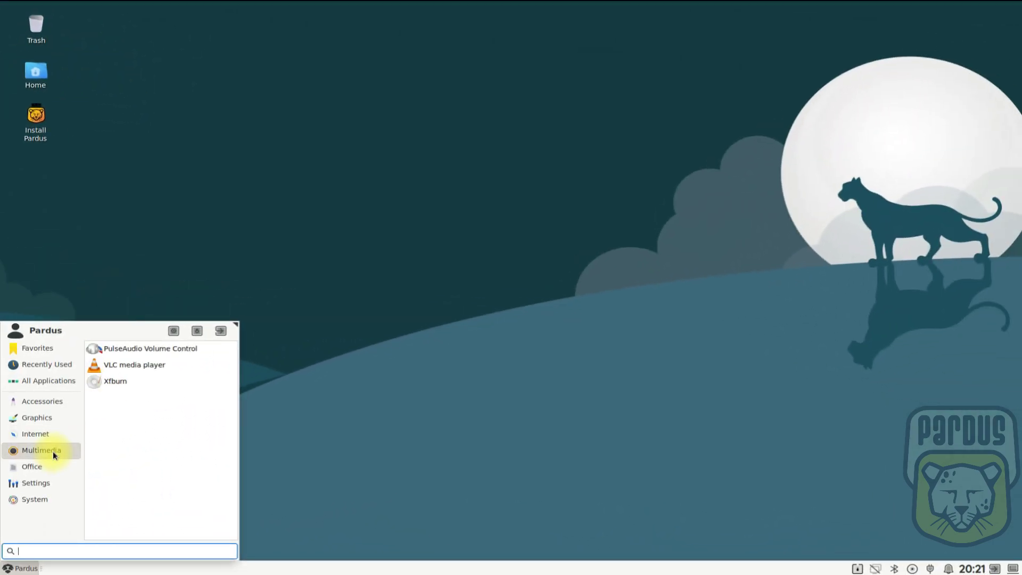
pyautogui.click(44, 464)
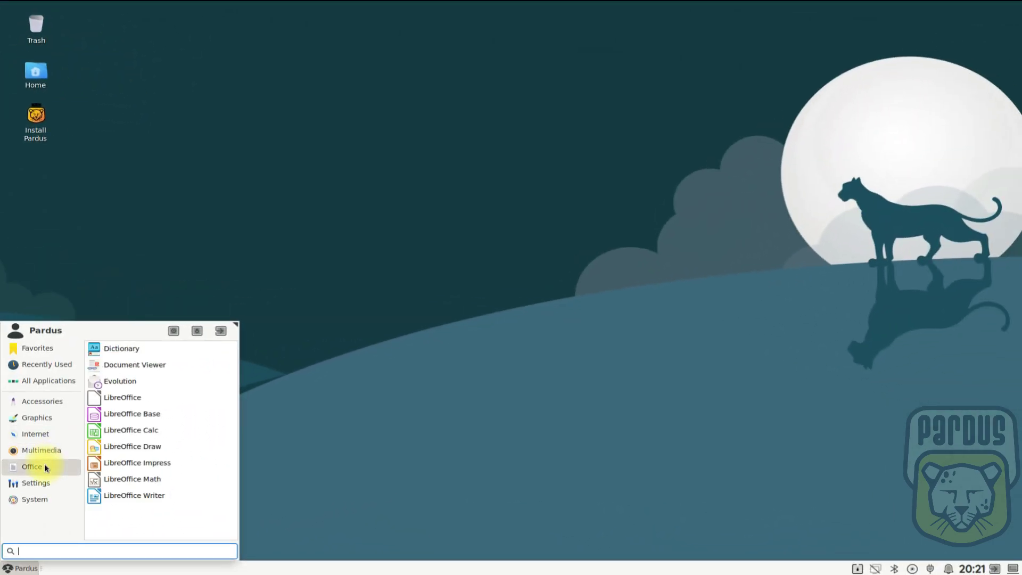
pyautogui.click(41, 482)
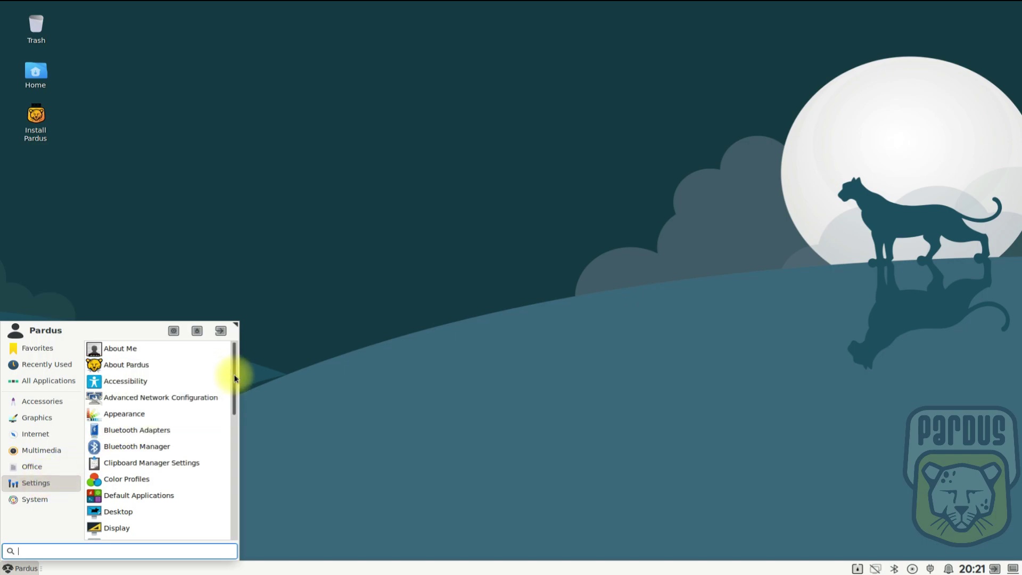
pyautogui.moveTo(234, 374); pyautogui.dragTo(247, 486)
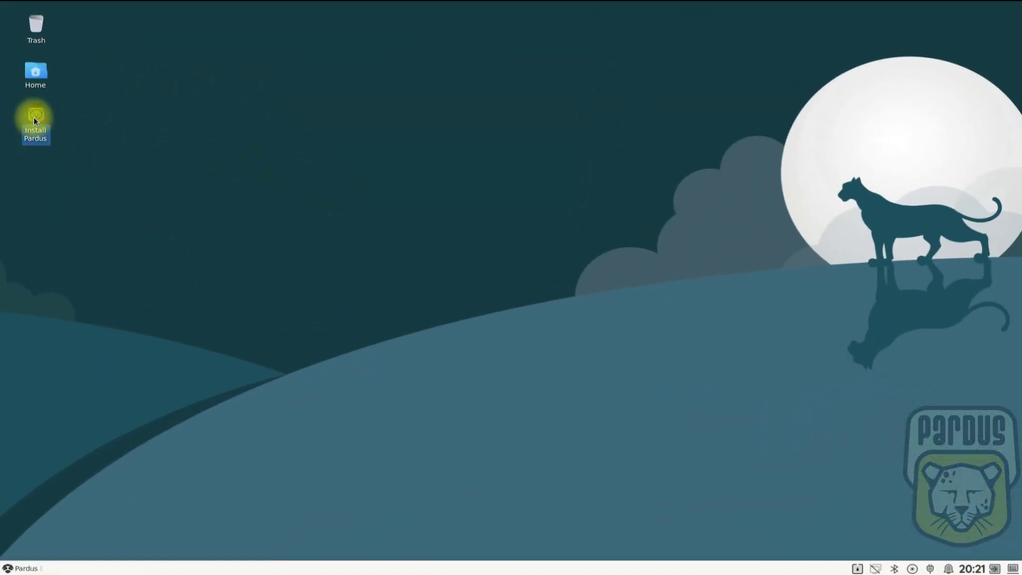
# Step: Launch the Pardus installer, keep the default language and set timezone America/Denver
pyautogui.rightClick(34, 118)
pyautogui.click(51, 124)
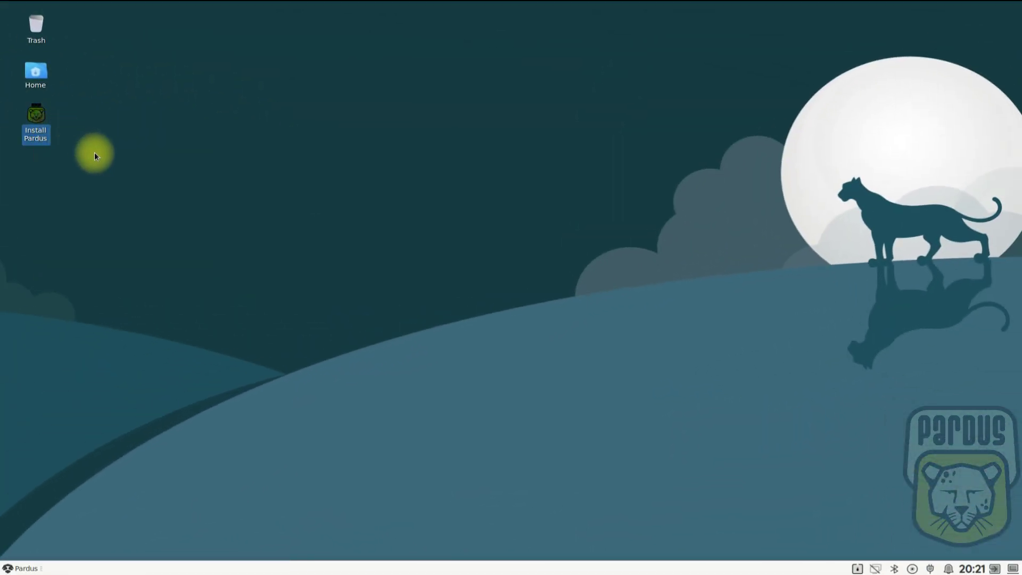
pyautogui.click(773, 454)
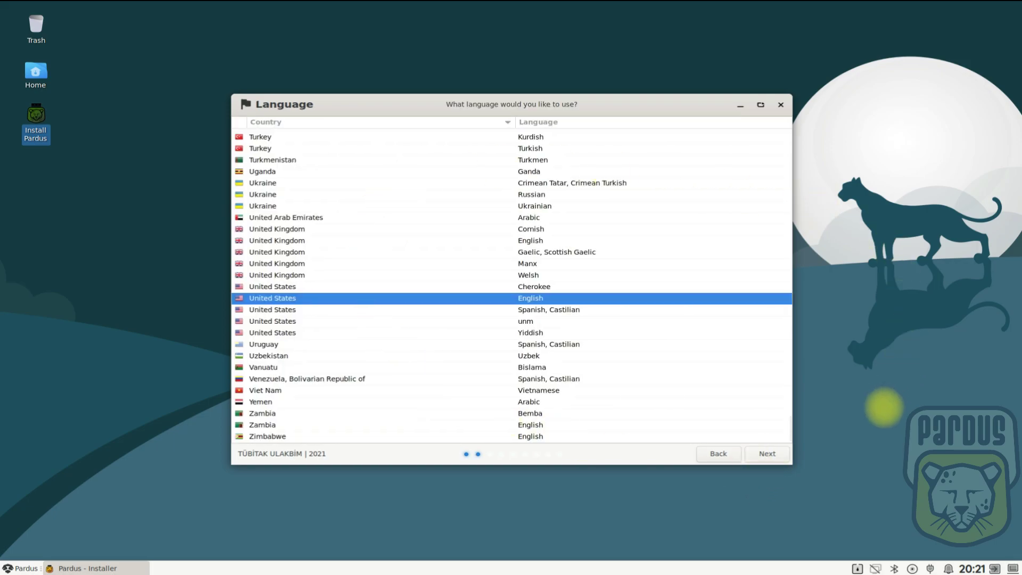
pyautogui.click(770, 453)
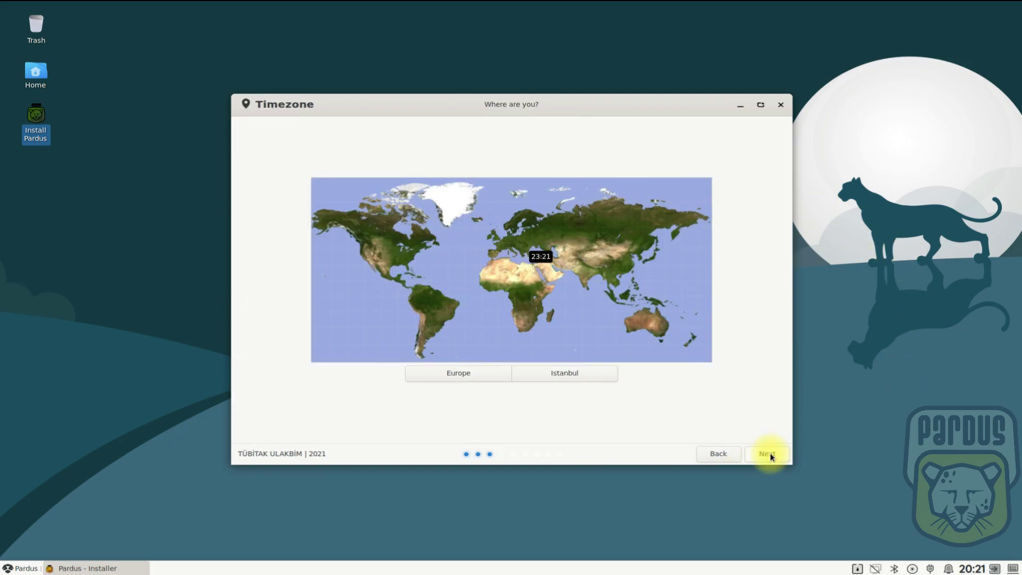
pyautogui.click(387, 257)
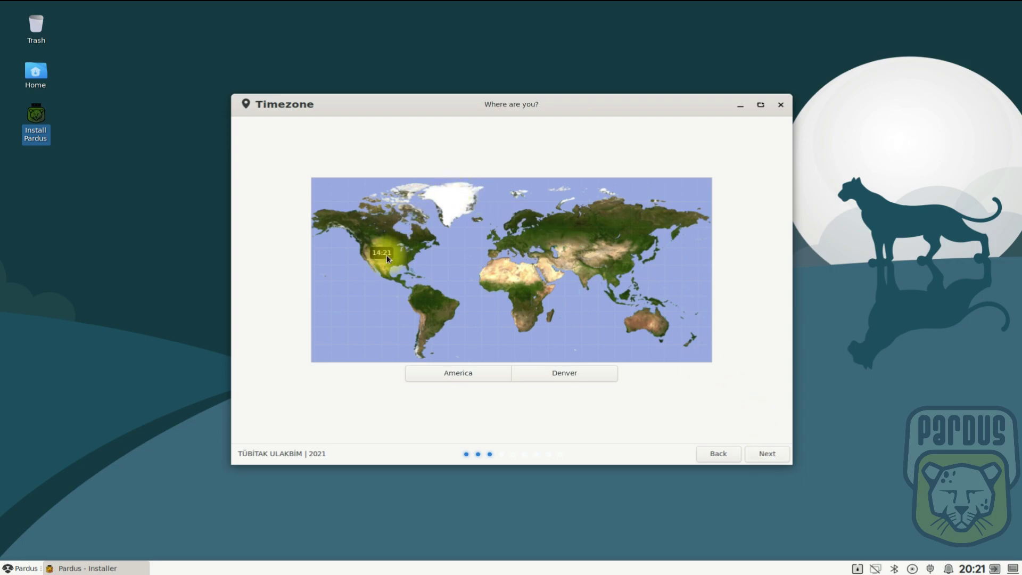
pyautogui.click(760, 461)
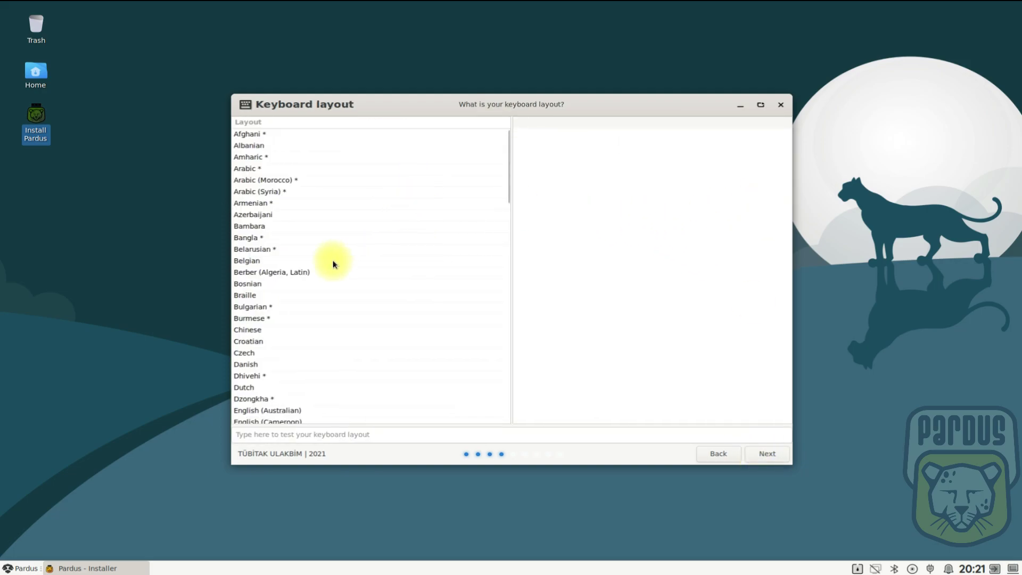
# Step: Choose English (US) as the keyboard layout and variant
pyautogui.scroll(-1, 334, 263)
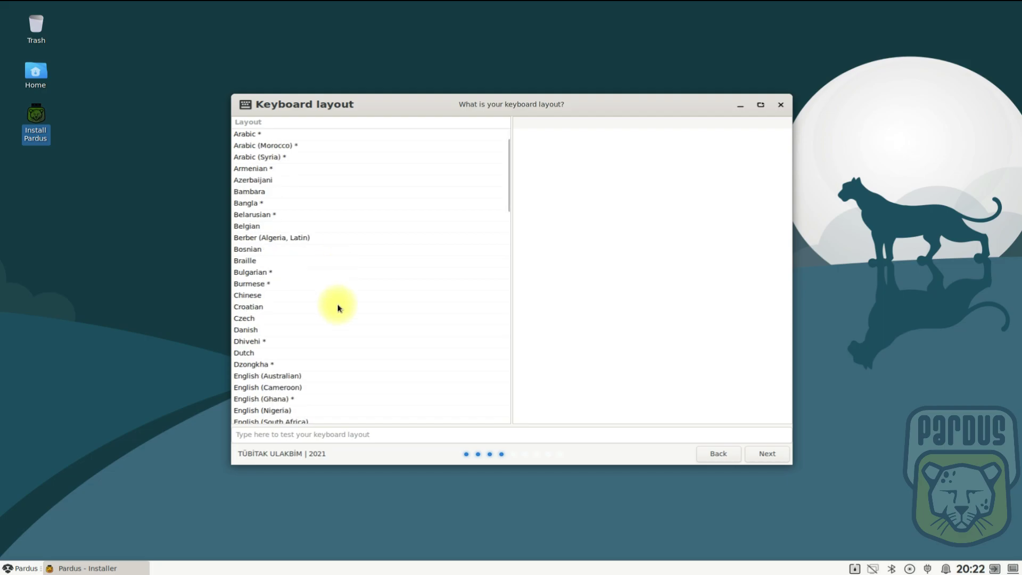
pyautogui.moveTo(510, 201); pyautogui.dragTo(507, 216)
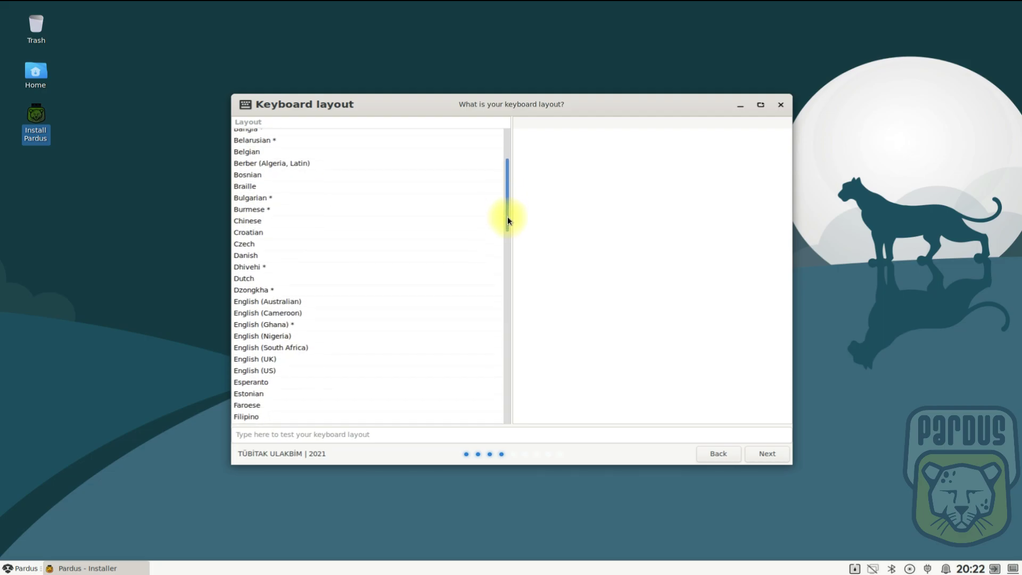
pyautogui.click(260, 367)
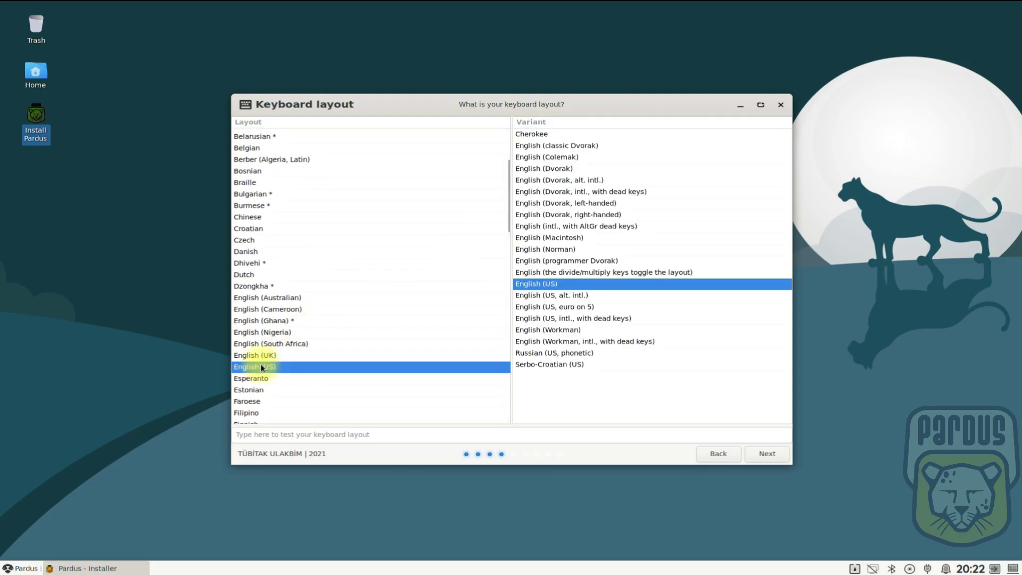
# Step: Create user techsolutionz on computer pardus with a confirmed password
pyautogui.click(759, 452)
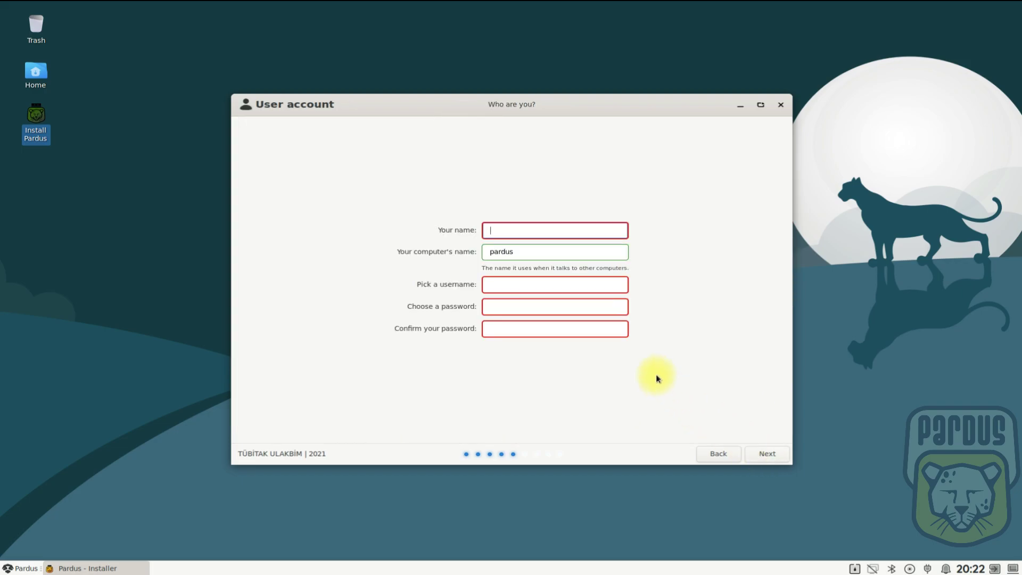
pyautogui.write('tec')
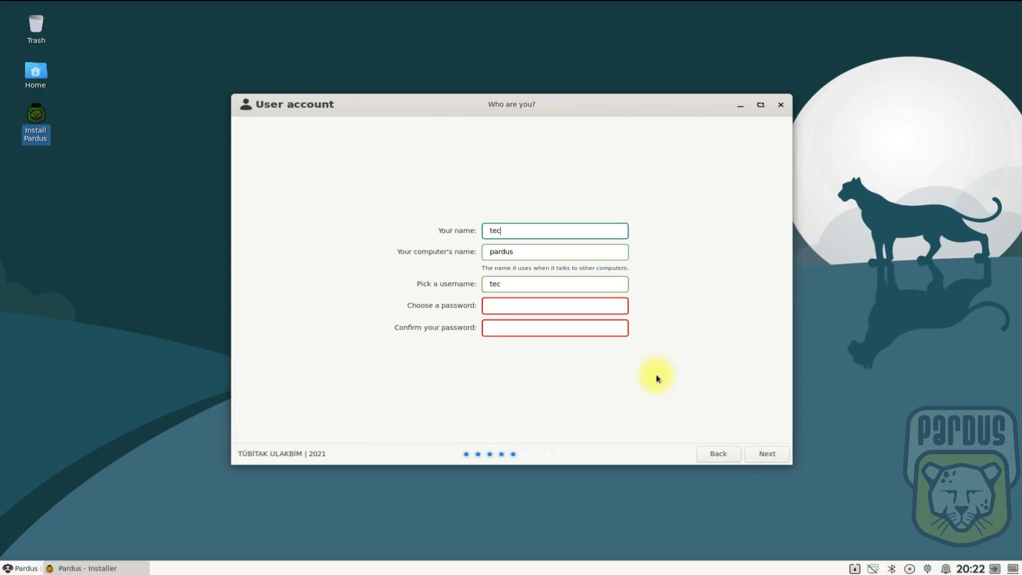
pyautogui.write('hsolut')
pyautogui.write('ionz')
pyautogui.press('Tab')
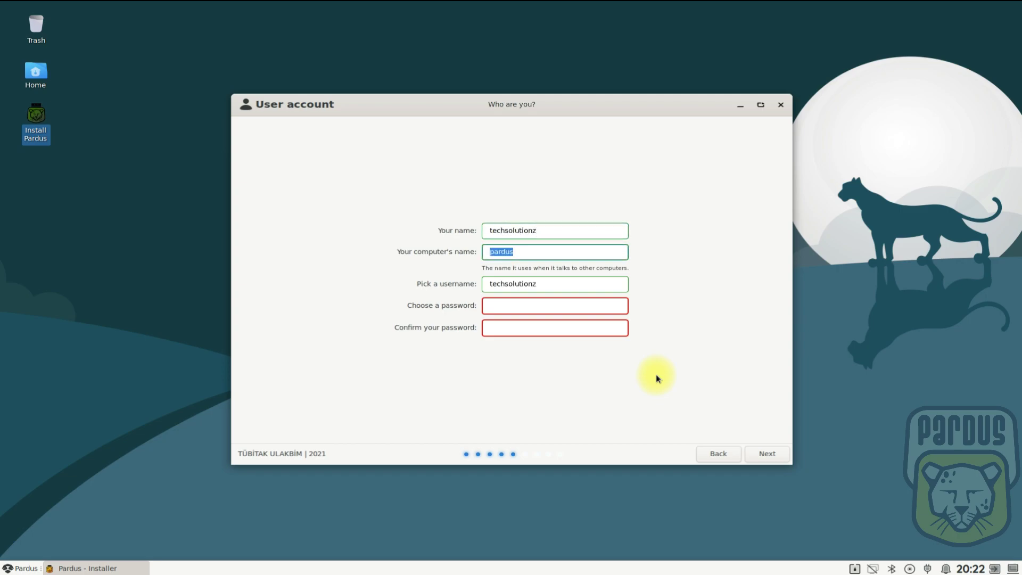
pyautogui.press('Tab')
pyautogui.press('Tab')
pyautogui.write('**')
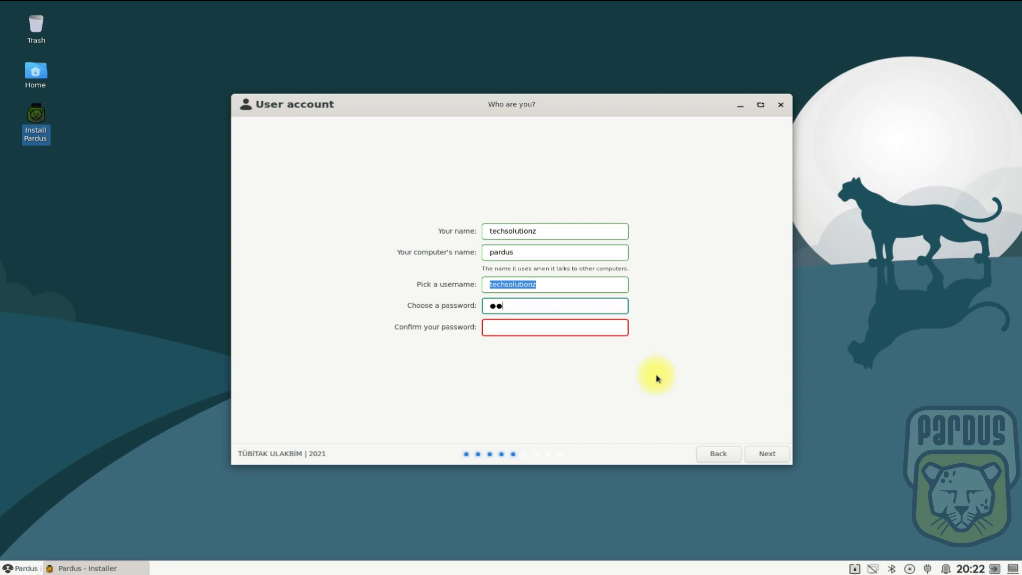
pyautogui.write('****')
pyautogui.press('Tab')
pyautogui.write('**')
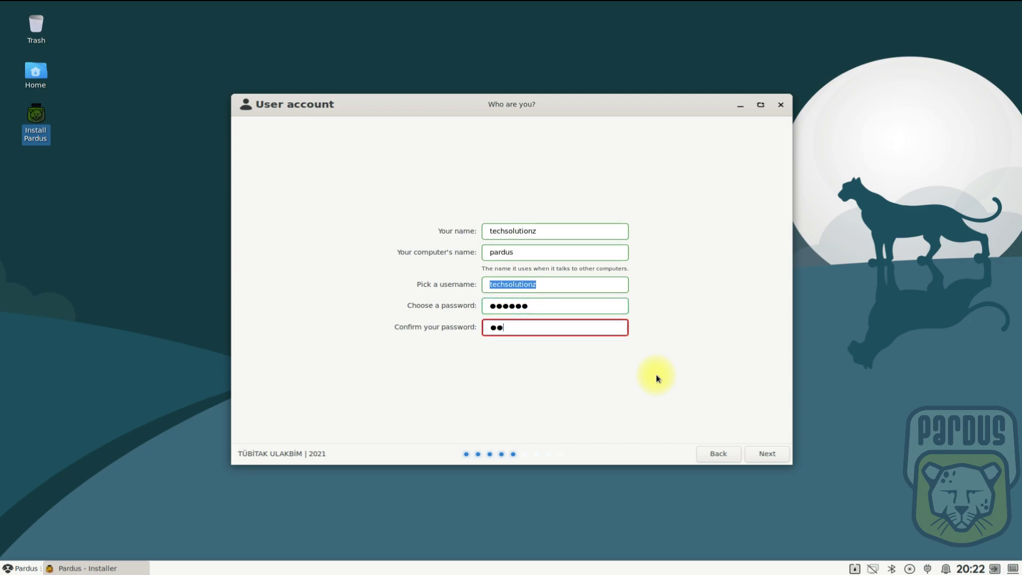
pyautogui.write('****')
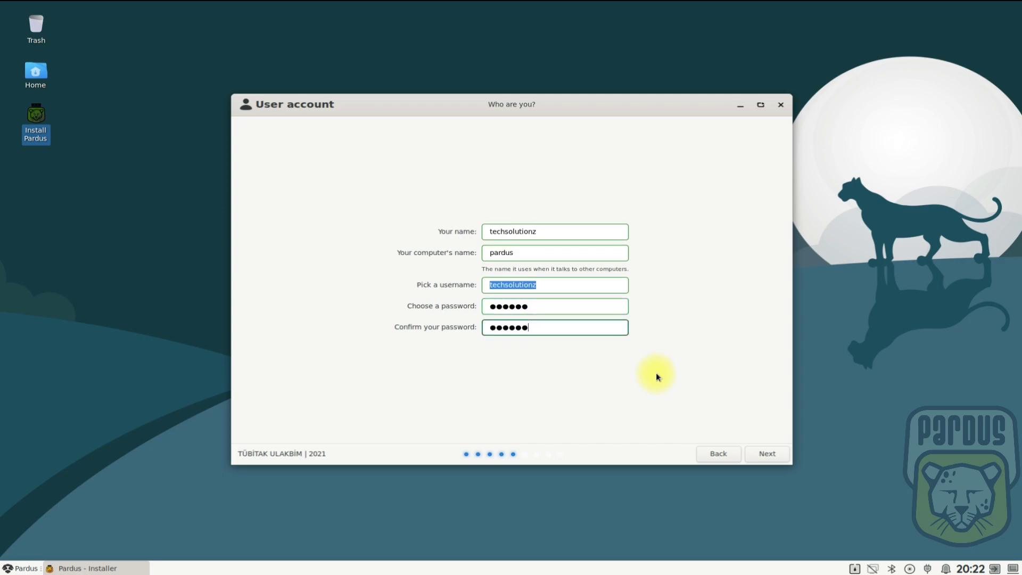
pyautogui.click(765, 453)
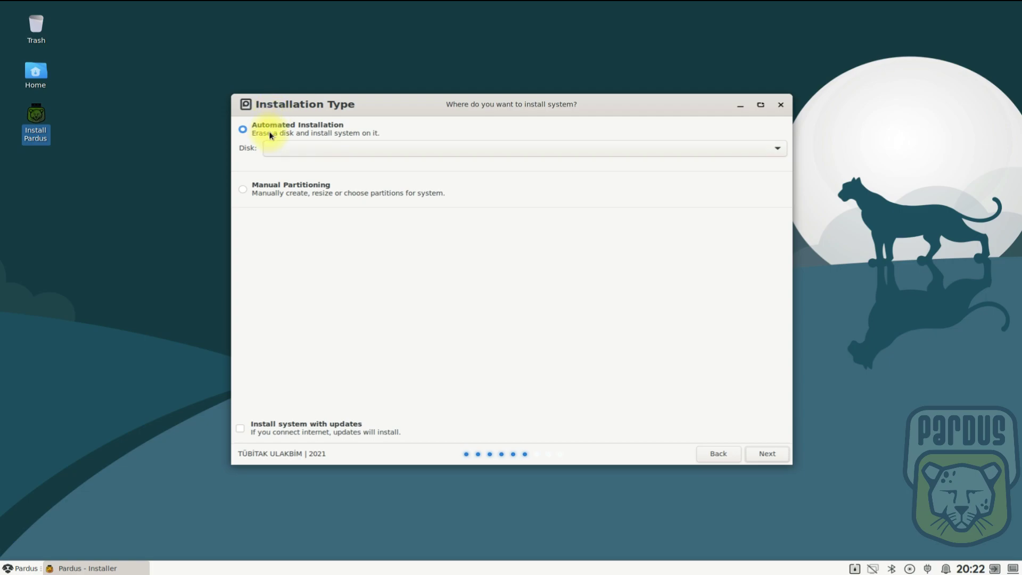
# Step: Choose automated installation on the 26 GB VMware disk, approving erasure and partitioning
pyautogui.click(762, 145)
pyautogui.click(475, 148)
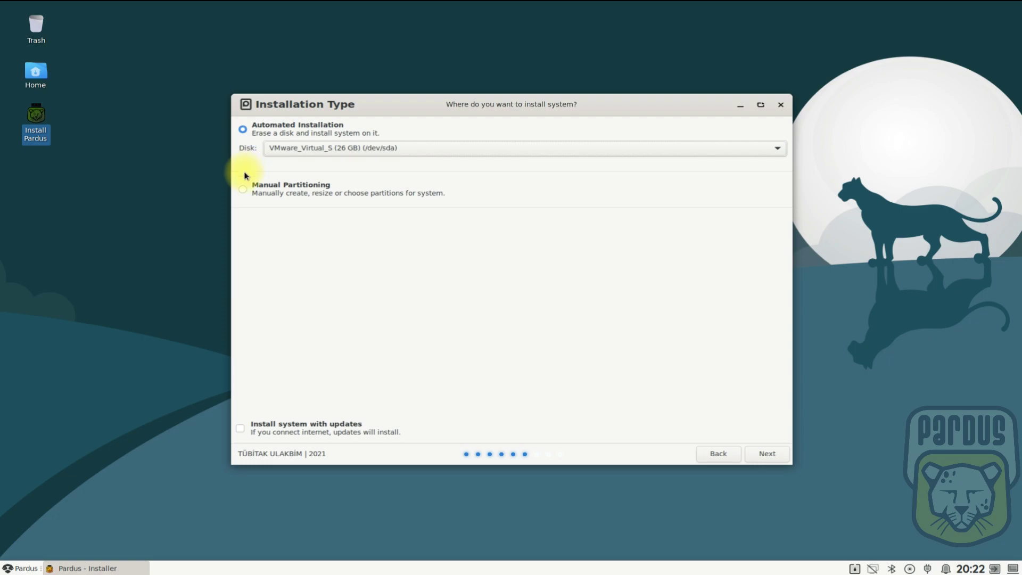
pyautogui.click(246, 191)
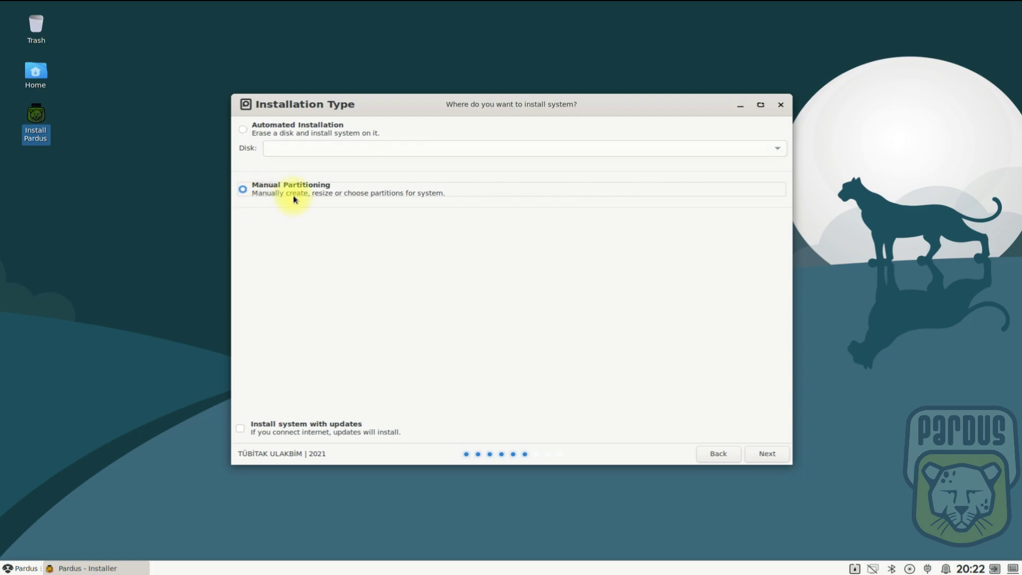
pyautogui.click(291, 134)
pyautogui.click(768, 453)
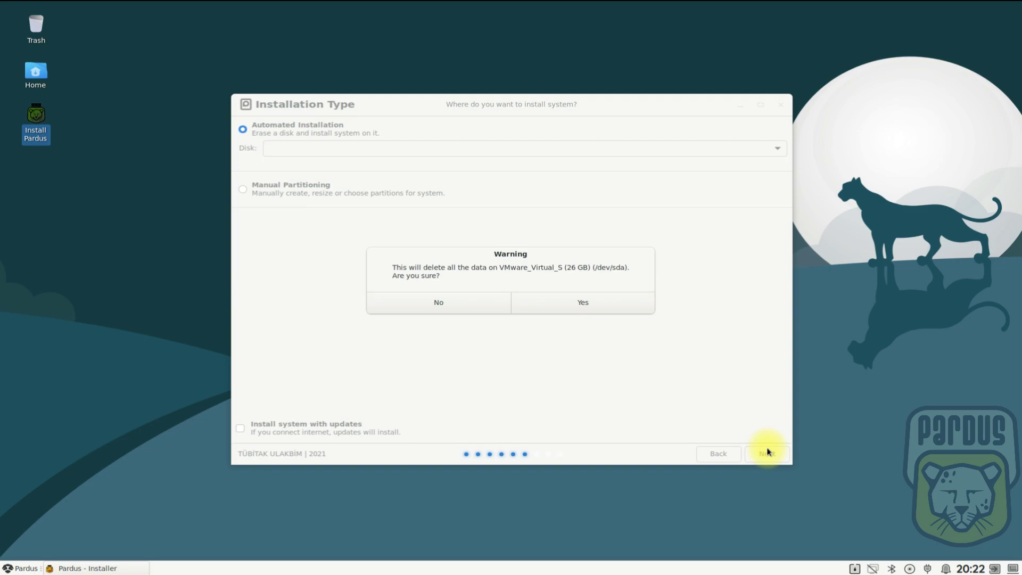
pyautogui.click(583, 305)
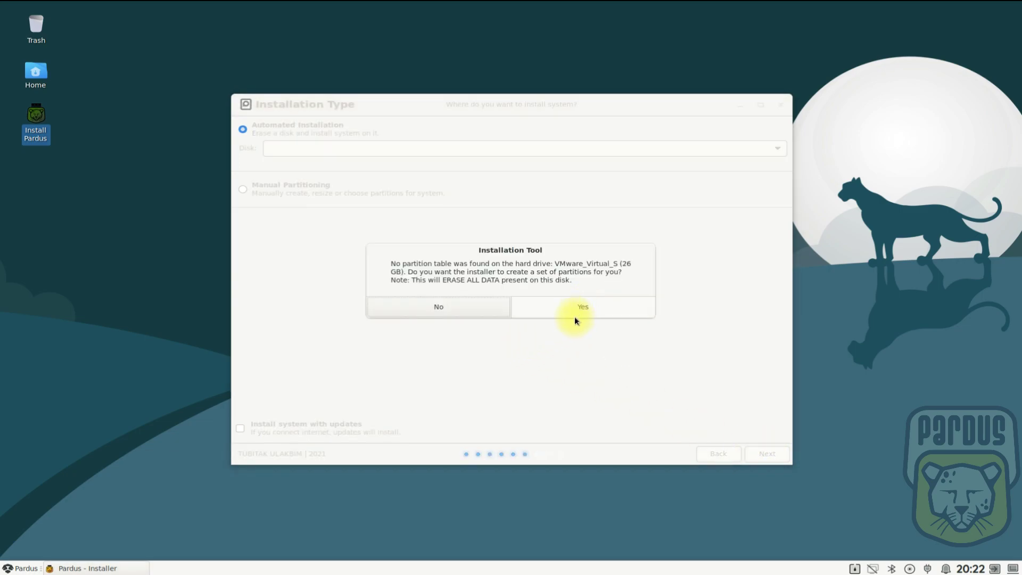
pyautogui.click(584, 308)
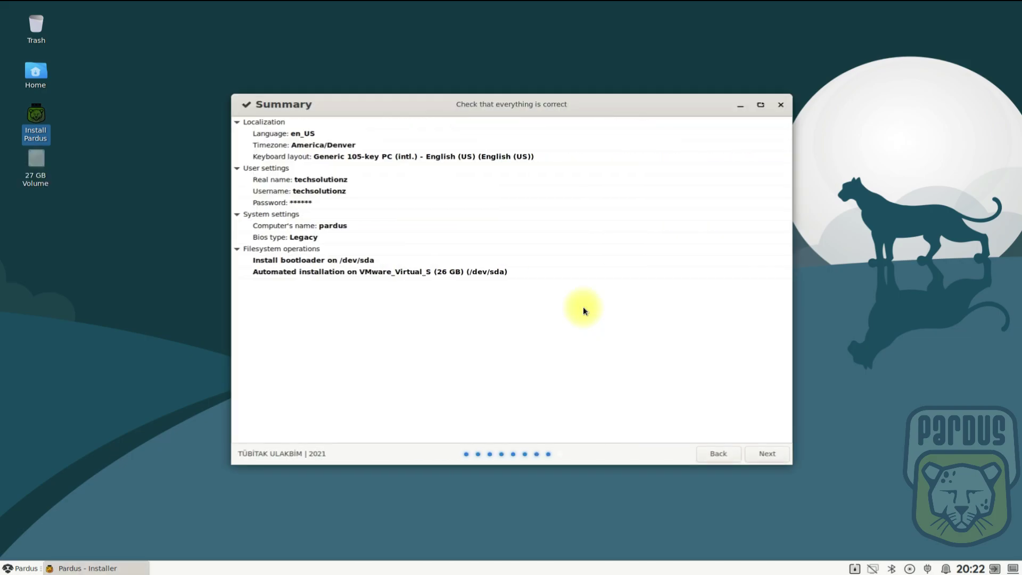
# Step: Run the installation from the summary page and agree to restart at 100%
pyautogui.click(773, 455)
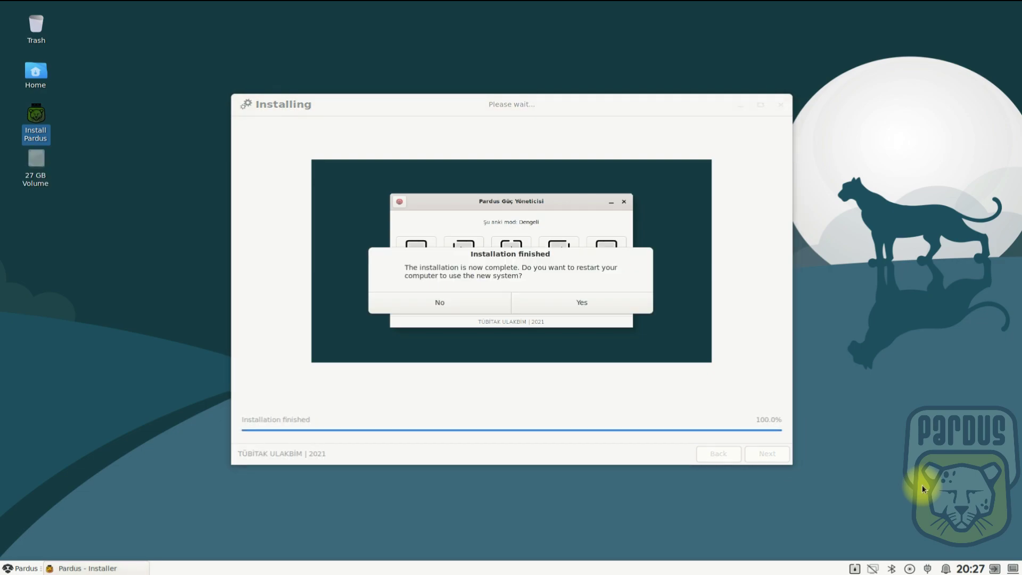
pyautogui.click(589, 299)
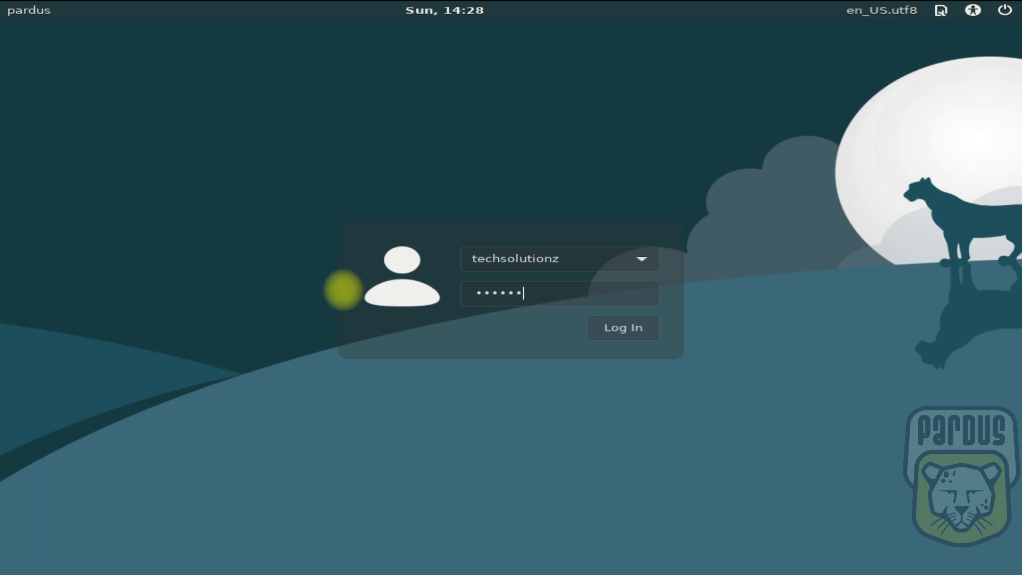
# Step: Log in as techsolutionz with the entered password
pyautogui.press('Return')
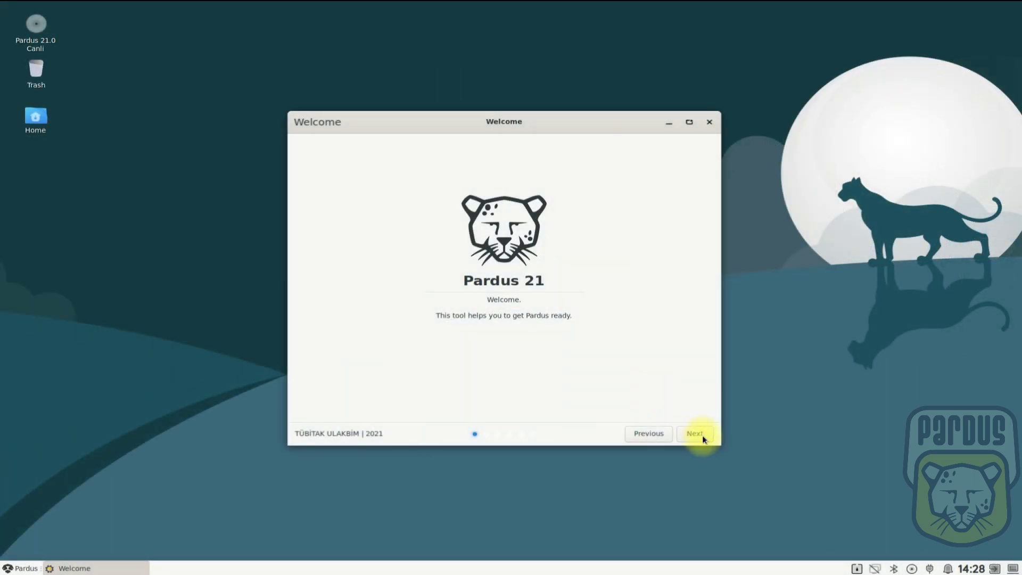
# Step: Apply the grey Pardus lion wallpaper and list the Accessories applications menu category
pyautogui.click(702, 436)
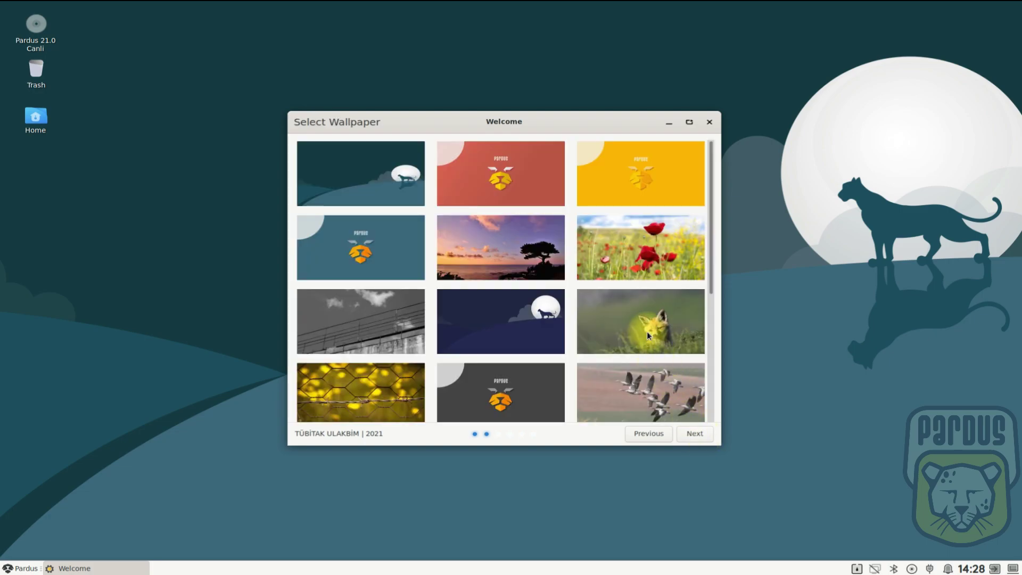
pyautogui.click(528, 259)
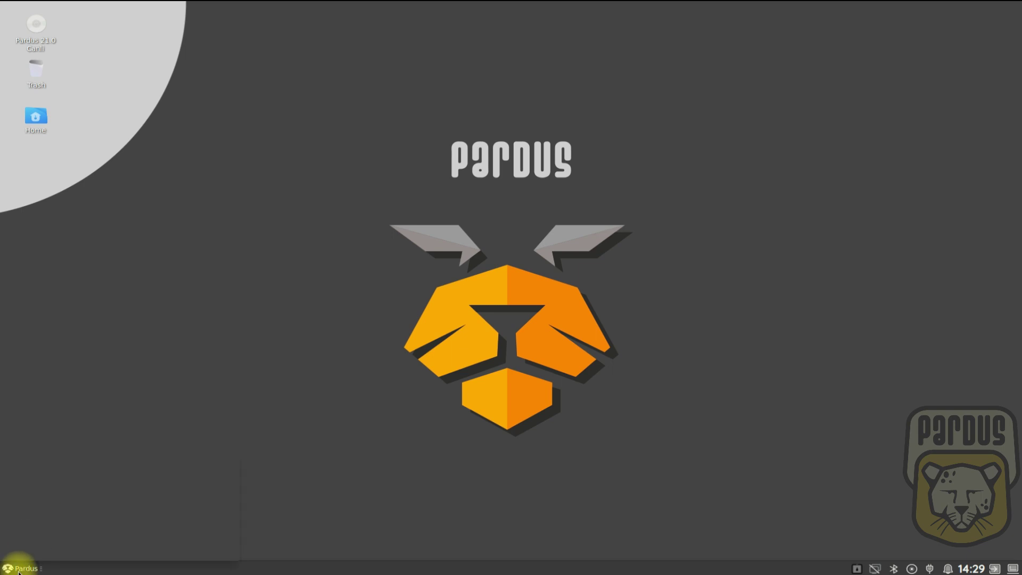
pyautogui.click(19, 572)
pyautogui.click(47, 402)
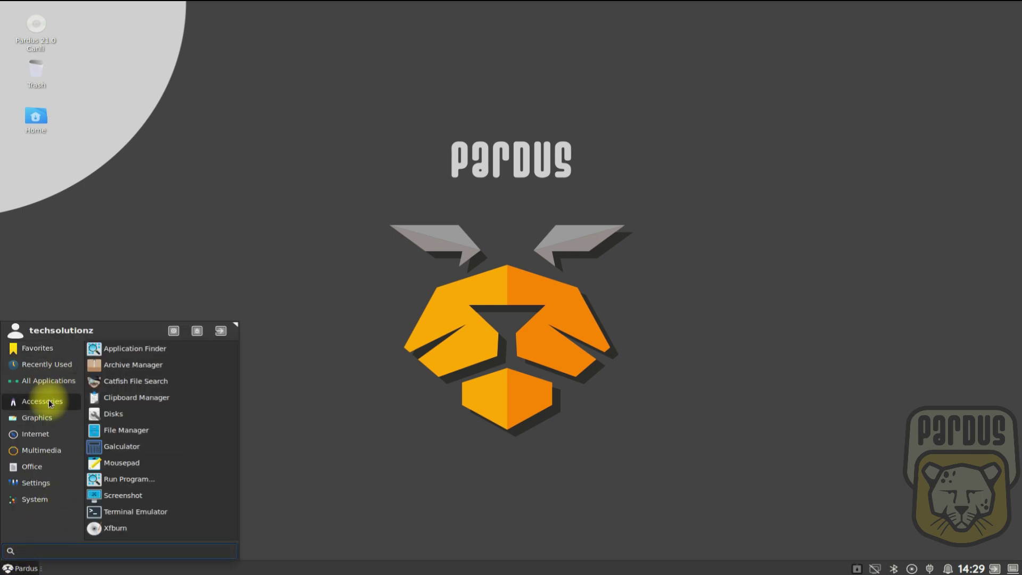